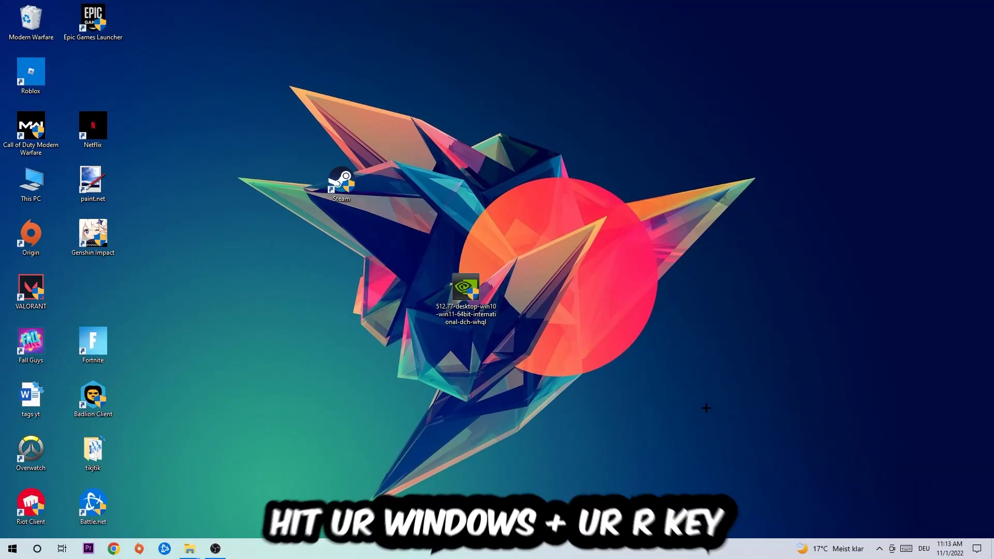
# Step: Launch Command Prompt from Run, maximize it, and run ipconfig /flushdns
pyautogui.press('super+r')
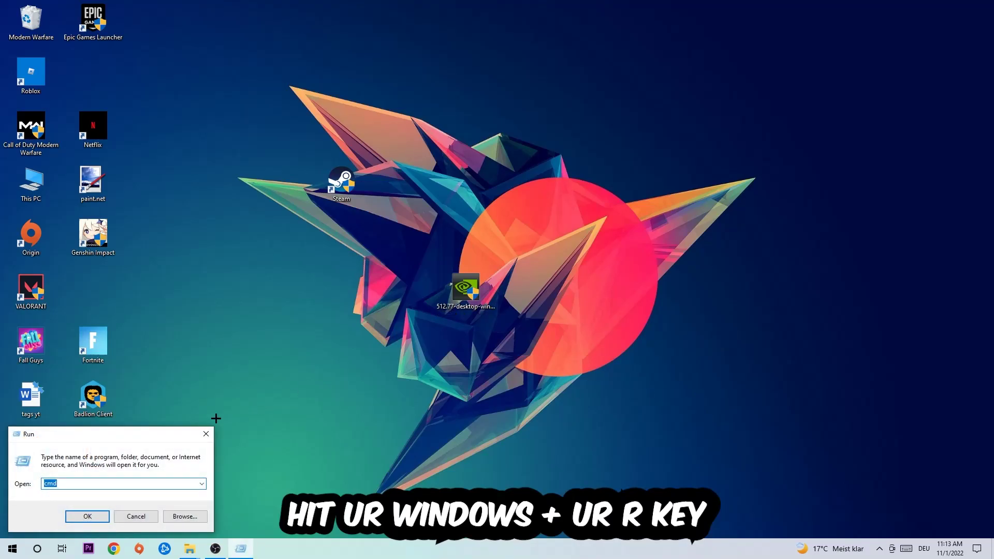
pyautogui.moveTo(156, 431); pyautogui.dragTo(330, 347)
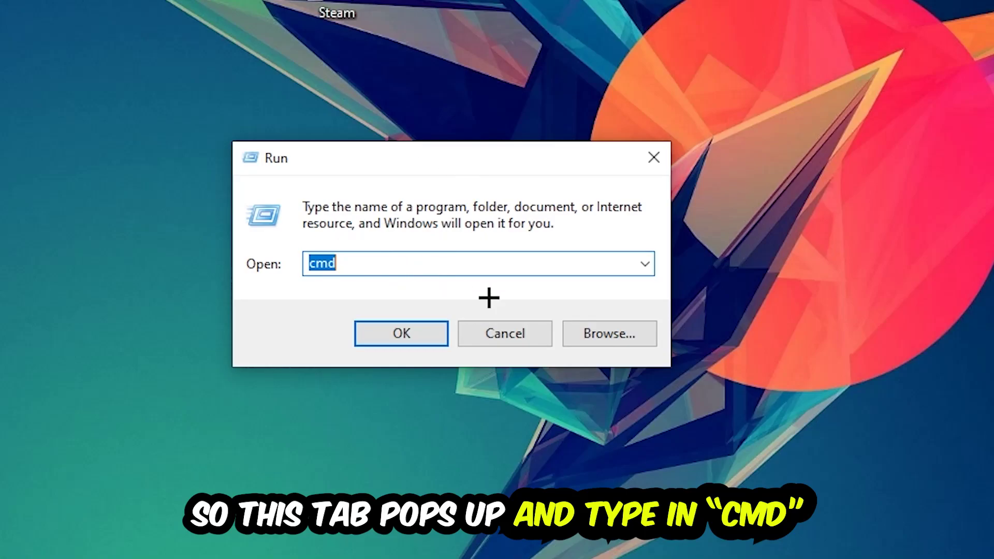
pyautogui.click(437, 333)
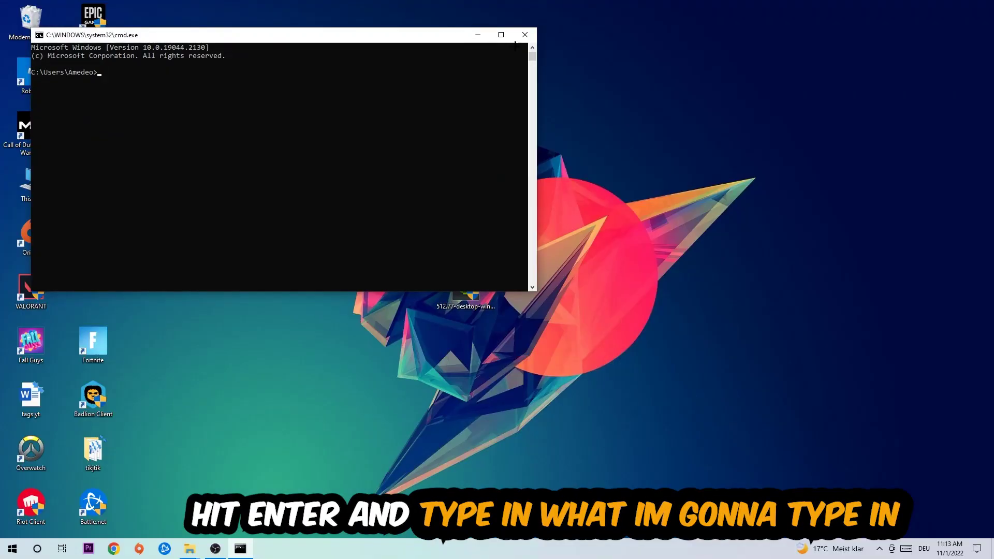
pyautogui.click(501, 34)
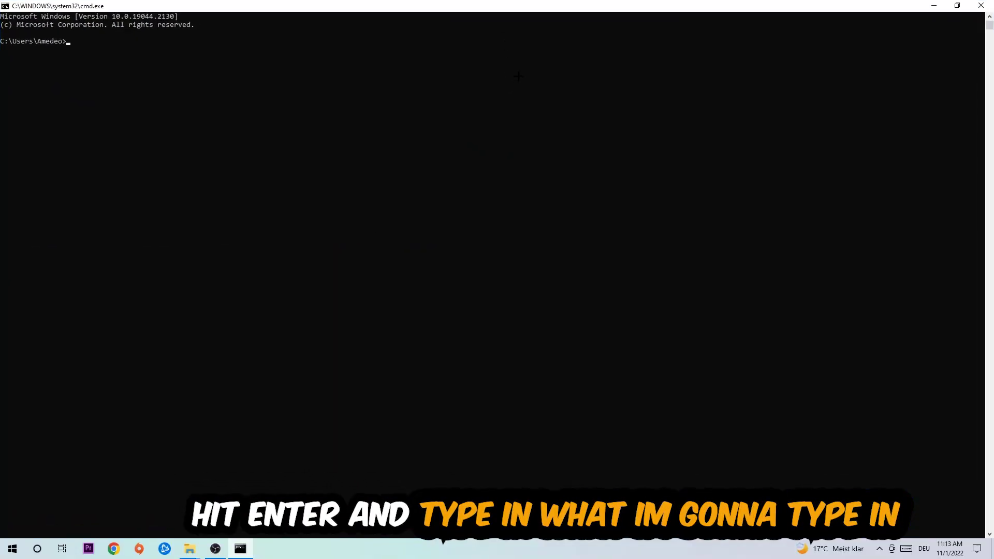
pyautogui.write('ipc')
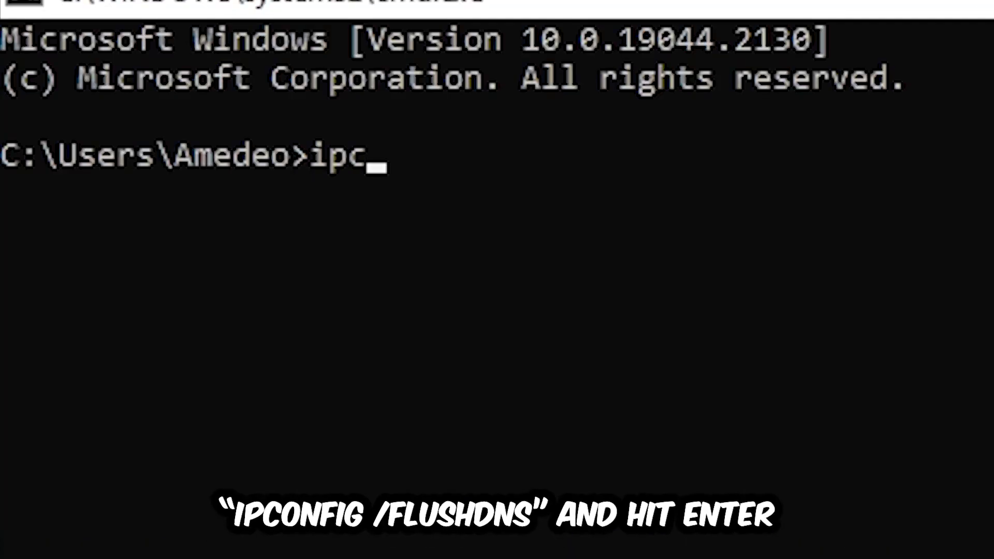
pyautogui.write('onfig /')
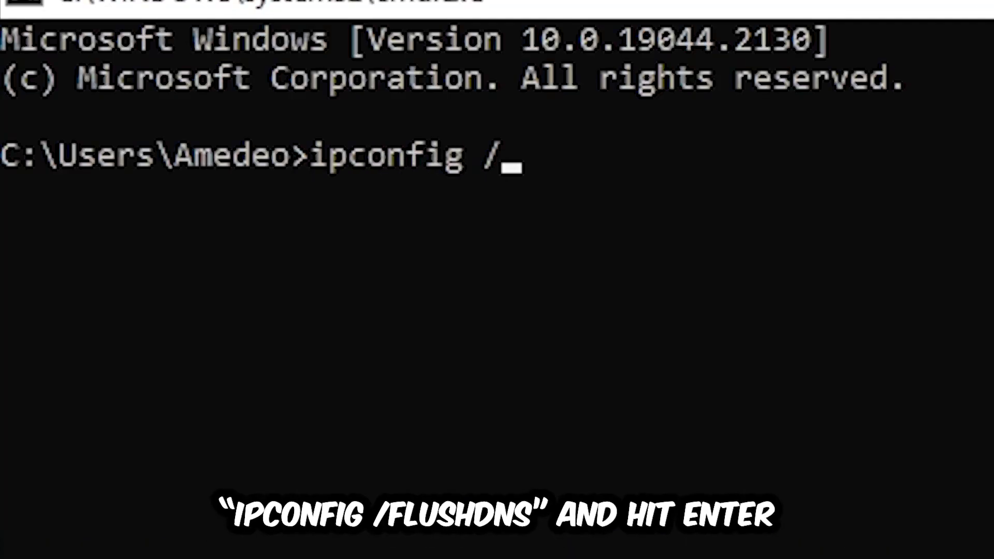
pyautogui.write('flus')
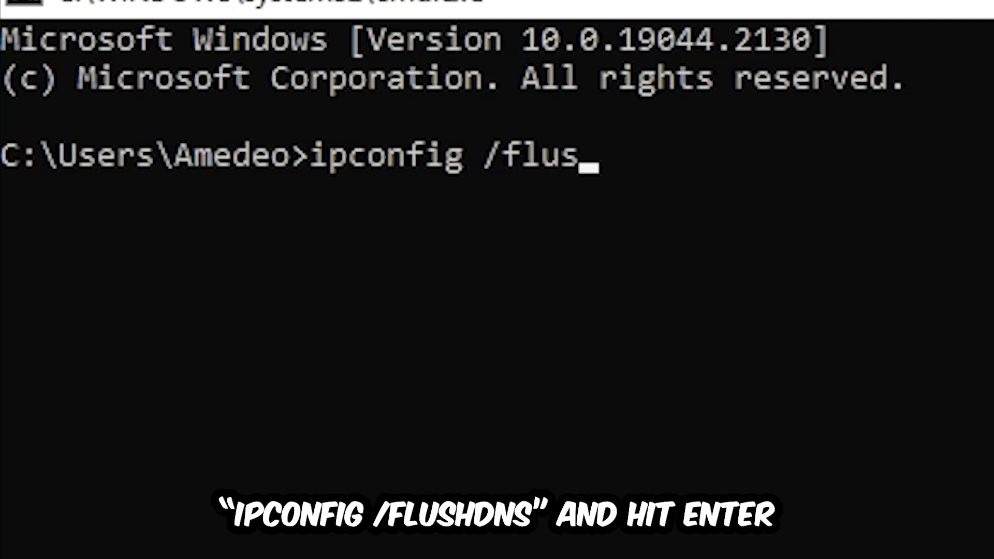
pyautogui.write('hdns')
pyautogui.press('Return')
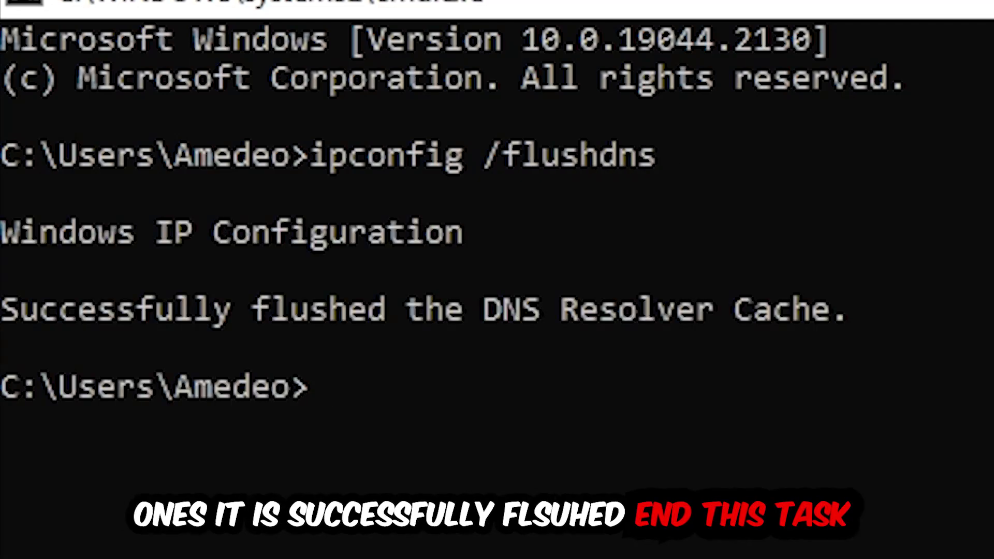
# Step: Close Command Prompt and open Network & Internet from Settings in the Start menu
pyautogui.click(982, 6)
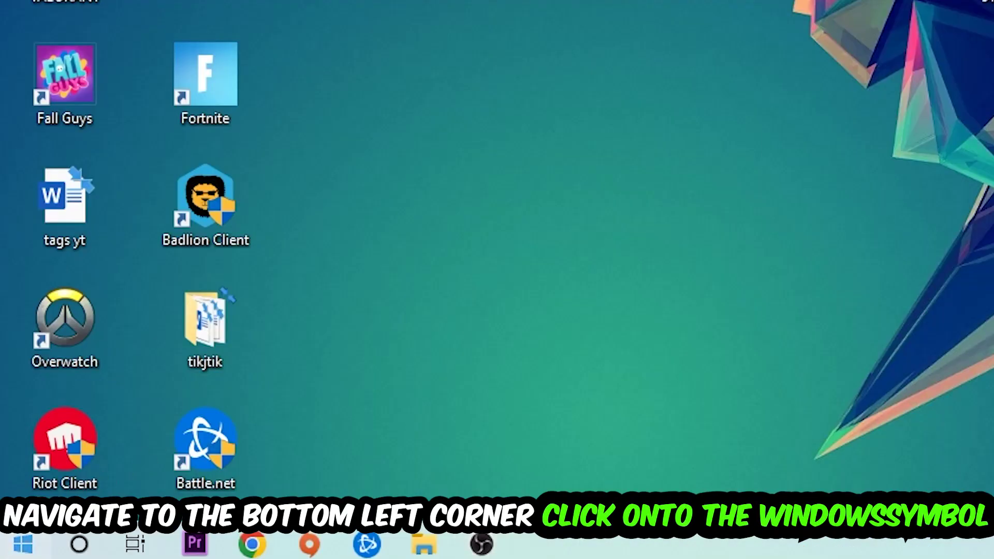
pyautogui.click(12, 548)
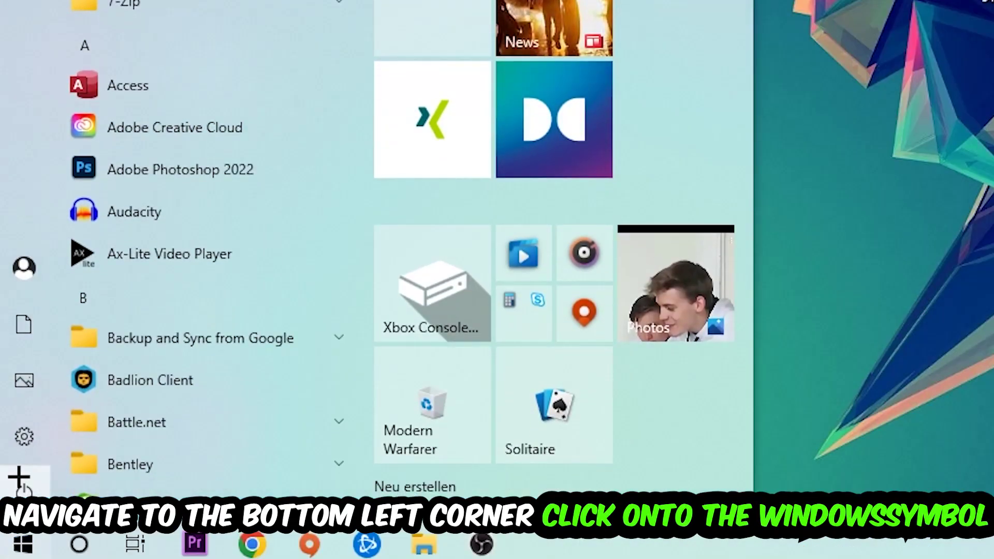
pyautogui.click(24, 438)
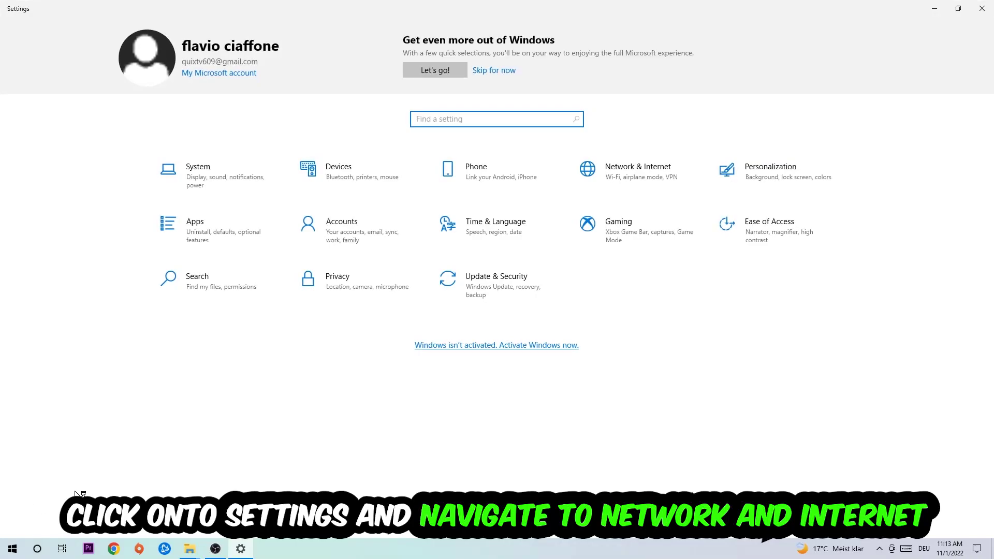
pyautogui.click(656, 168)
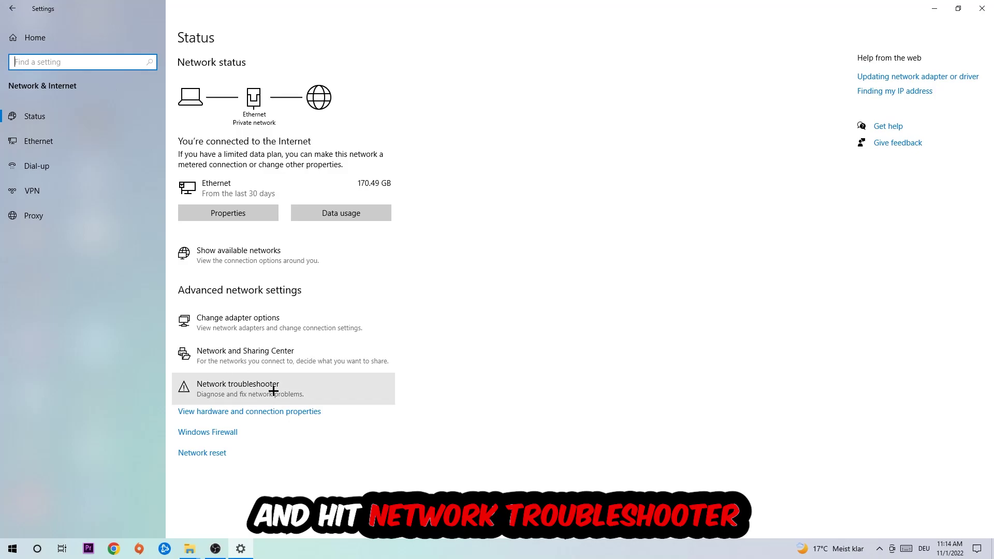
# Step: Open Ethernet Status from the Network and Sharing Center, then its Properties dialog
pyautogui.click(303, 354)
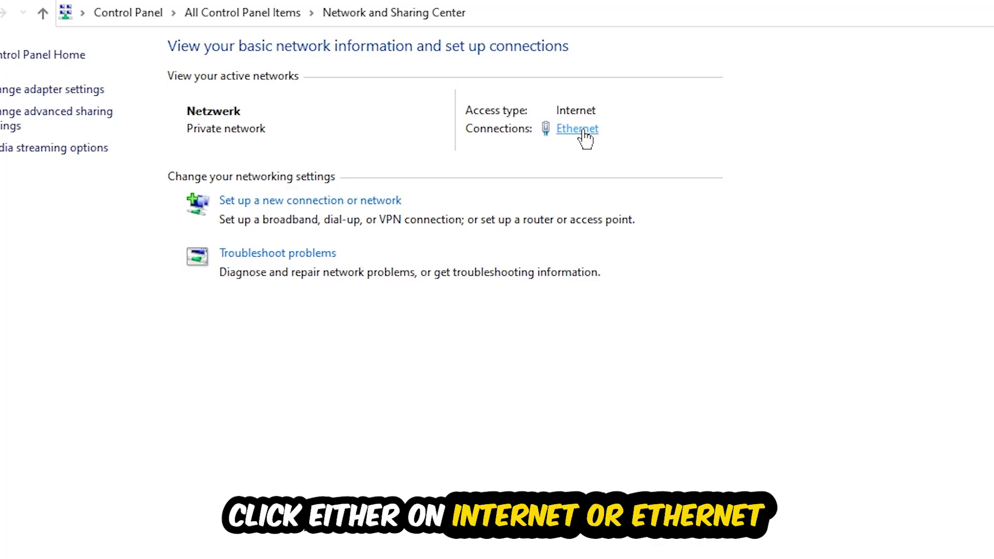
pyautogui.click(583, 132)
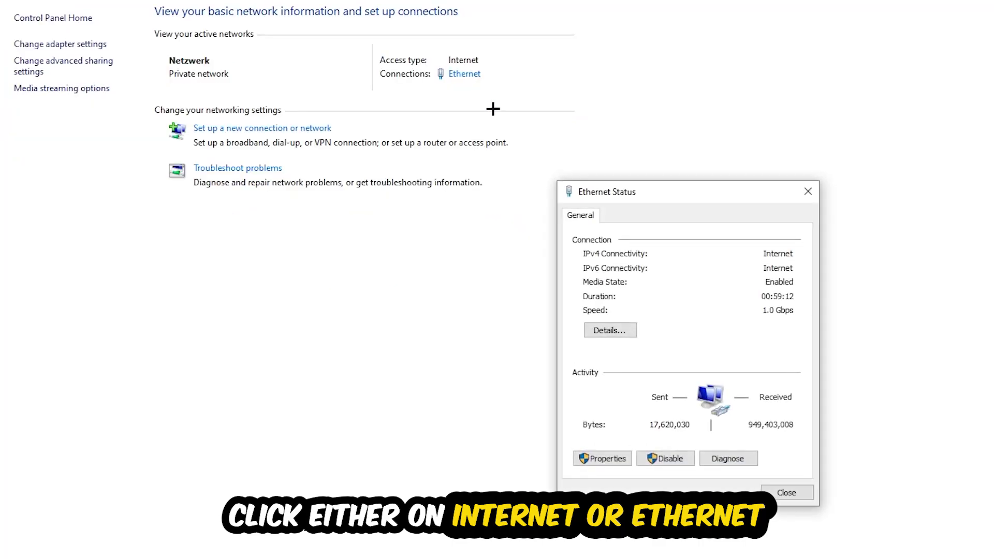
pyautogui.moveTo(599, 197); pyautogui.dragTo(474, 132)
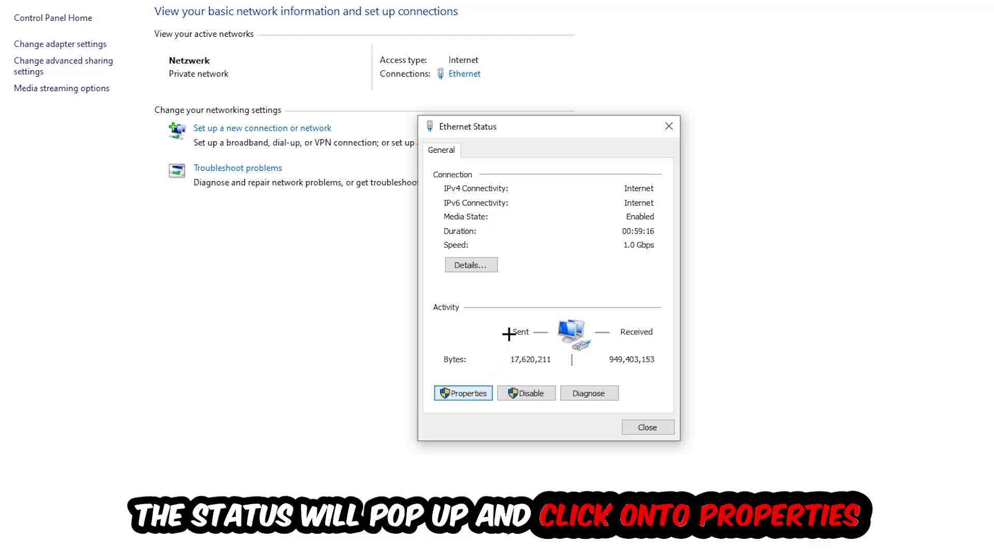
pyautogui.moveTo(535, 148)
pyautogui.mouseDown()
pyautogui.moveTo(557, 101)
pyautogui.moveTo(551, 84)
pyautogui.mouseUp()
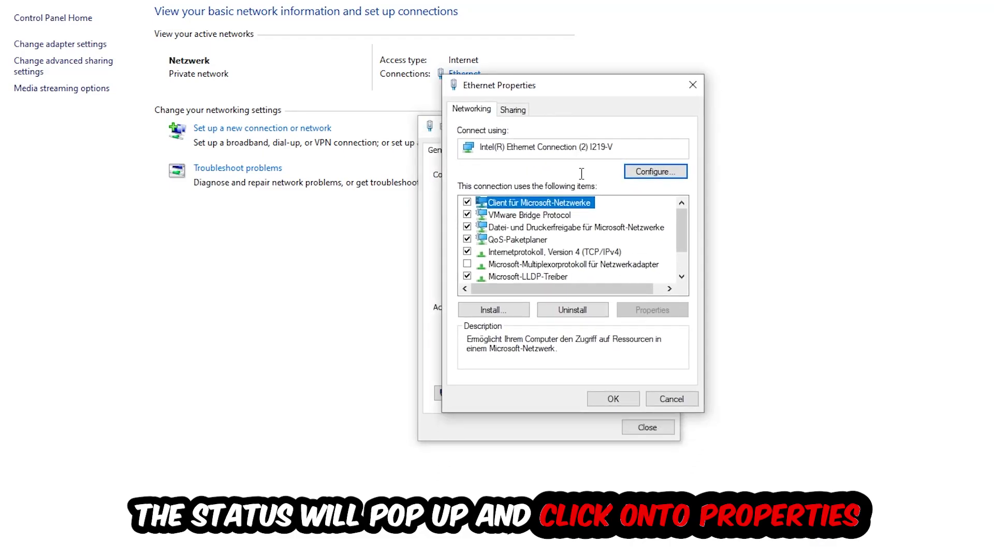
# Step: Set Internet Protocol Version 4 to 'Use the following DNS server addresses', then close Ethernet Properties and Status
pyautogui.doubleClick(551, 252)
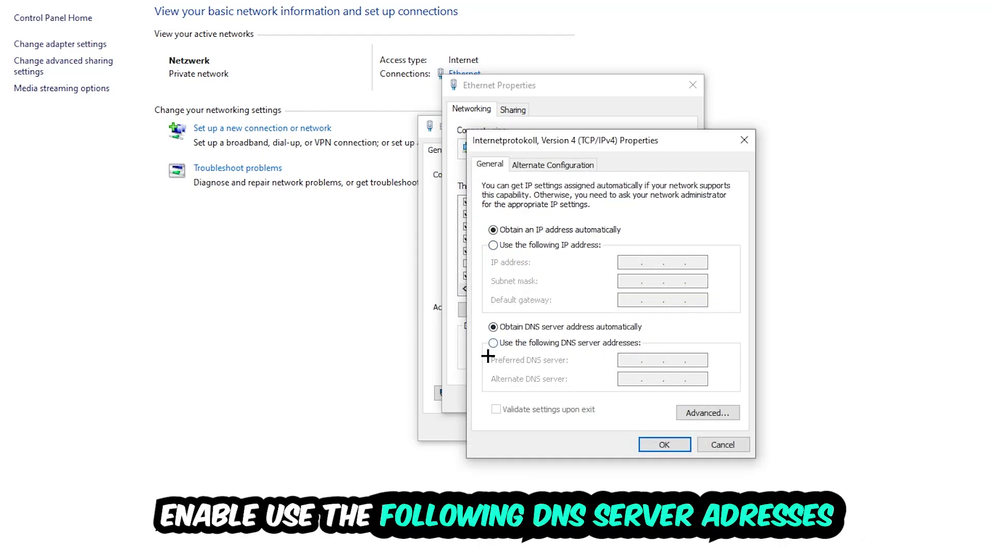
pyautogui.click(511, 344)
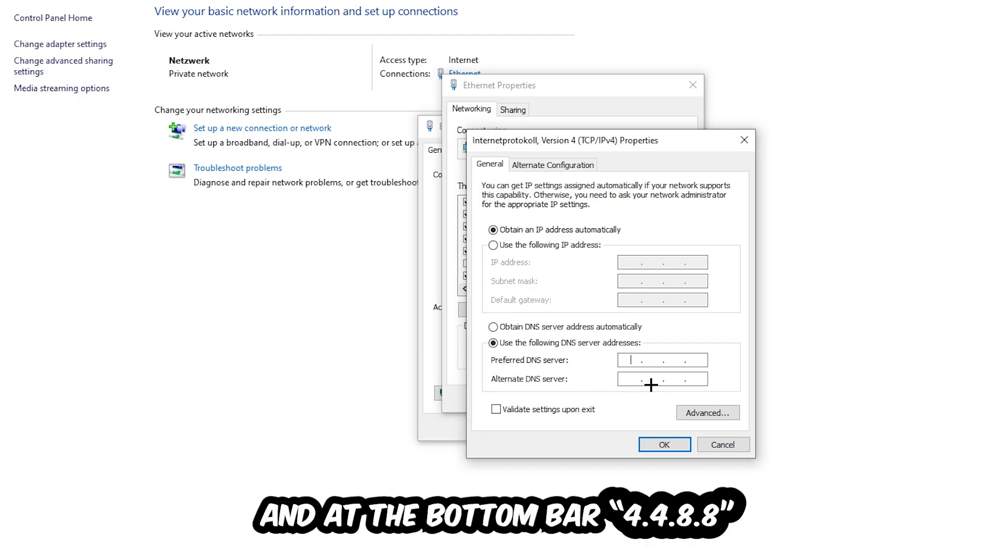
pyautogui.click(662, 445)
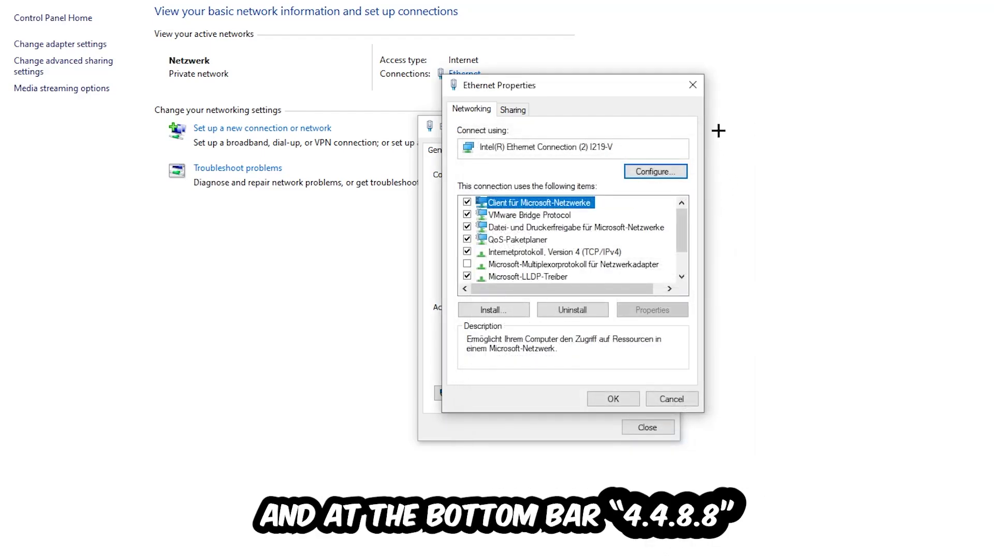
pyautogui.click(693, 87)
pyautogui.click(671, 127)
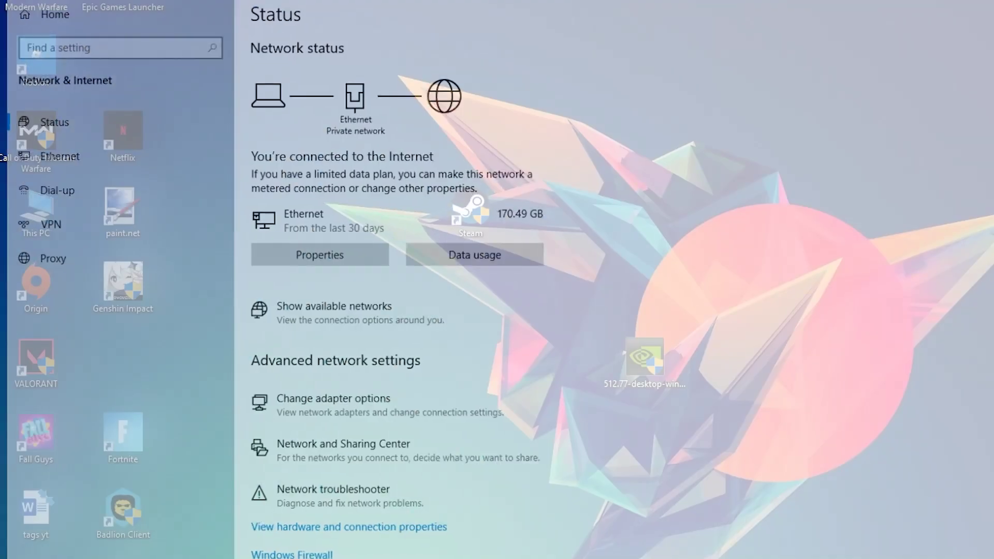